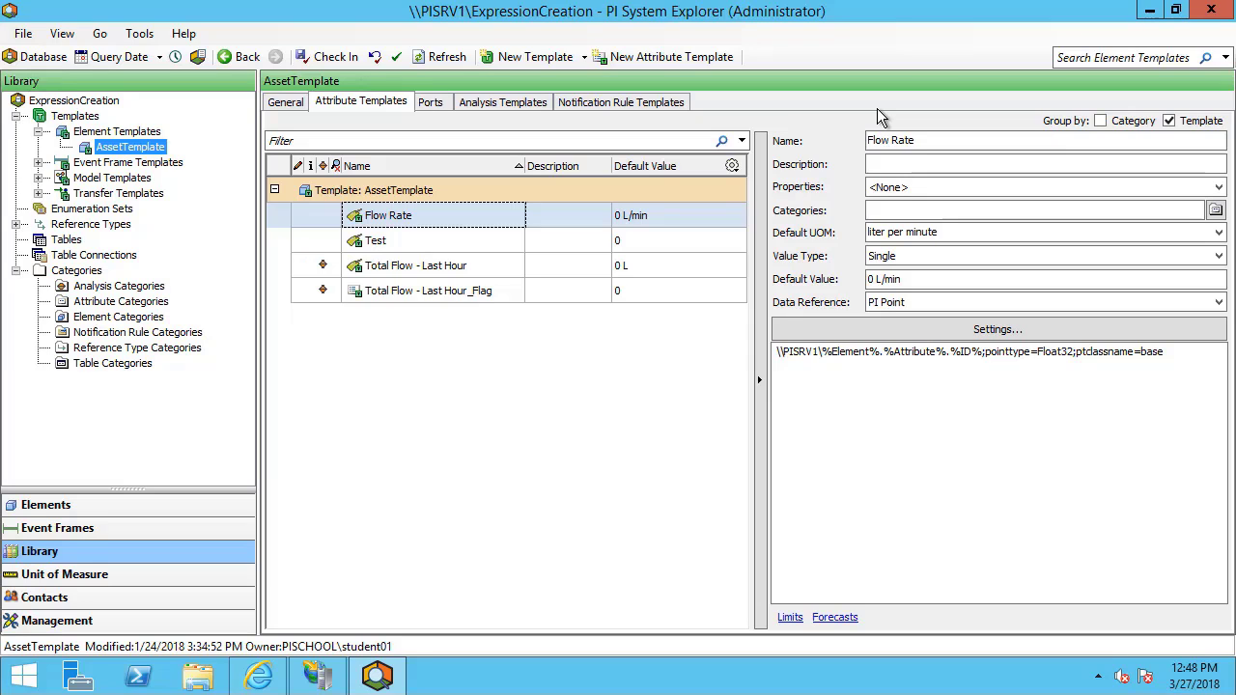
- Show AssetTemplate's analysis templates, including the existing Total Flow - Last Hour analysis
{"action": "left_click", "coordinate": [522, 104]}
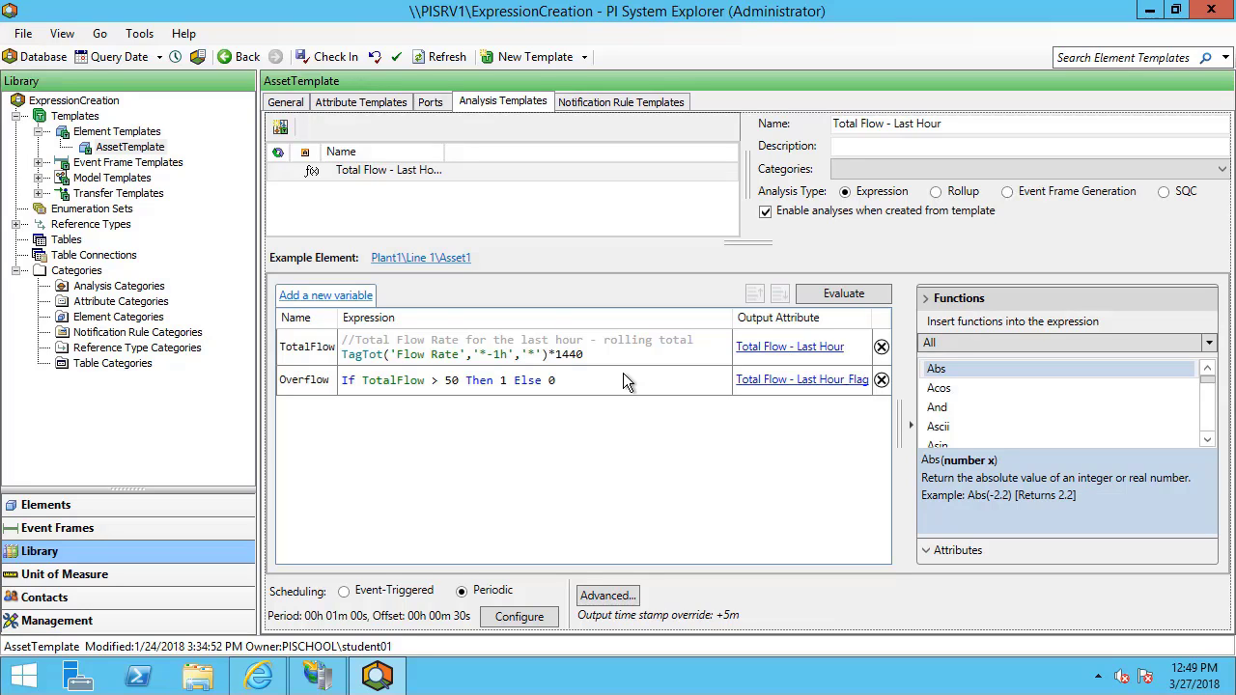
- Create a new analysis template named 'Dependency Chain Example'
{"action": "right_click", "coordinate": [409, 203]}
{"action": "key", "text": "Escape"}
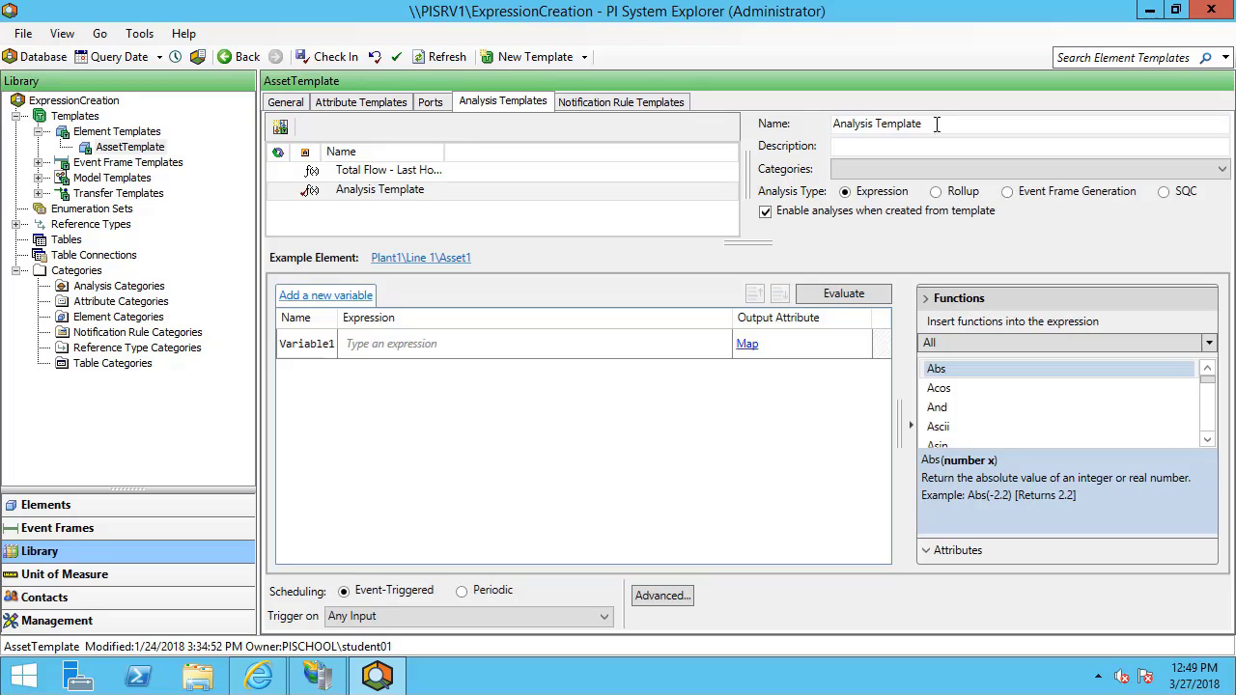
{"action": "left_click_drag", "start_coordinate": [937, 124], "coordinate": [811, 133]}
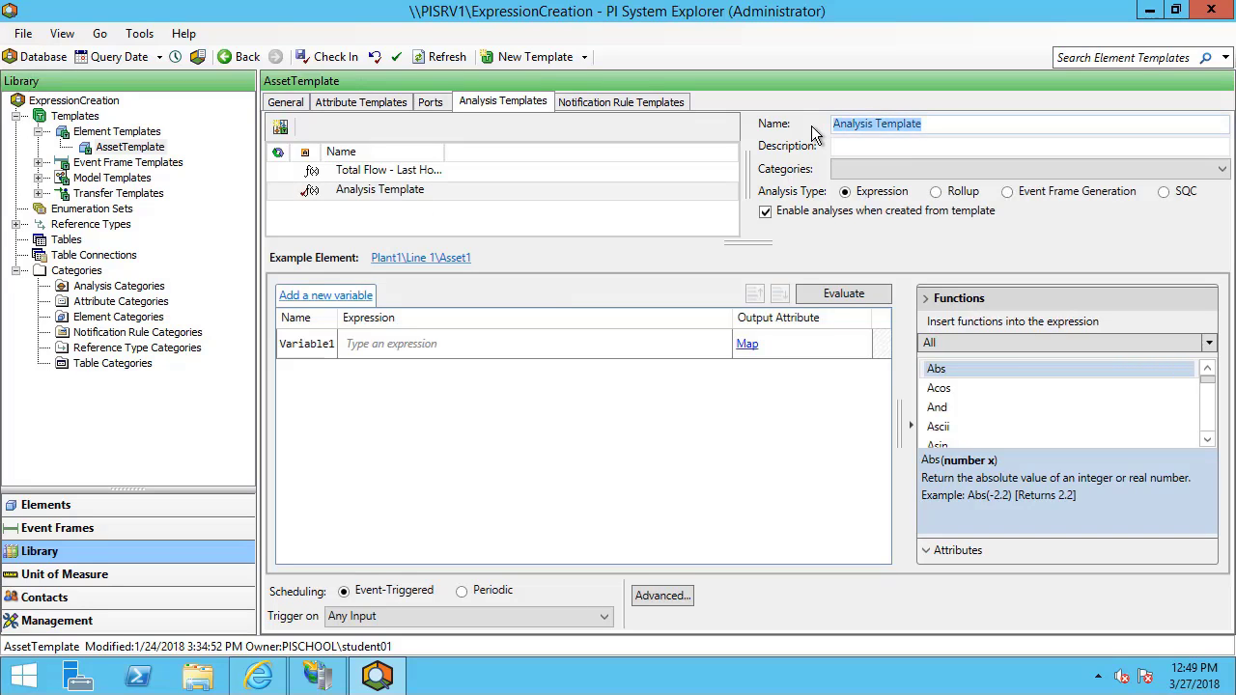
{"action": "type", "text": "Depende"}
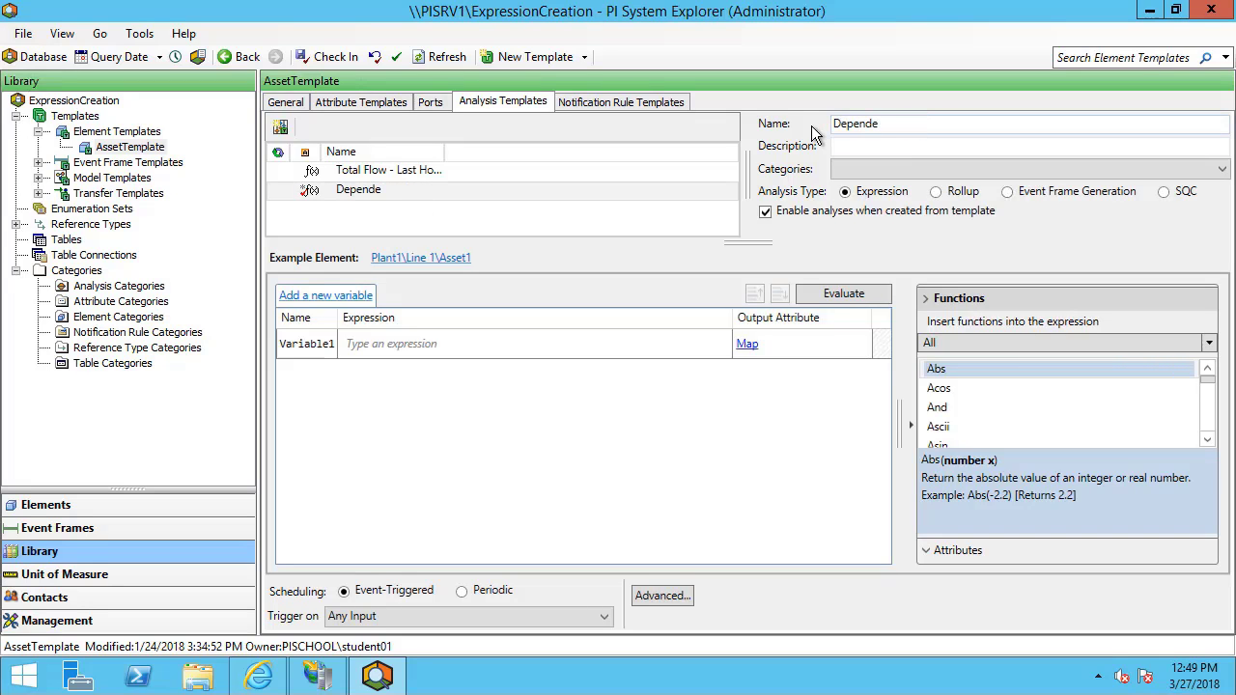
{"action": "type", "text": "ncy Chain Example"}
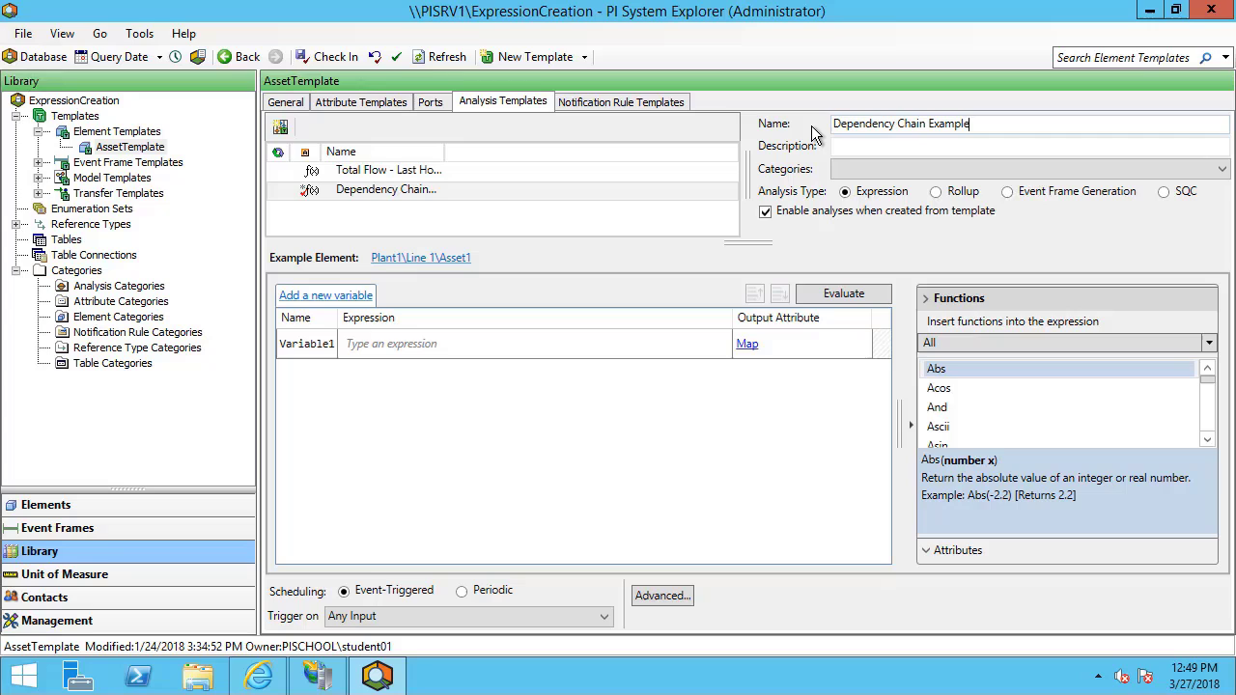
- Set Variable1's expression to 'Total Flow - Last Hour'*24
{"action": "left_click", "coordinate": [441, 344]}
{"action": "type", "text": "'"}
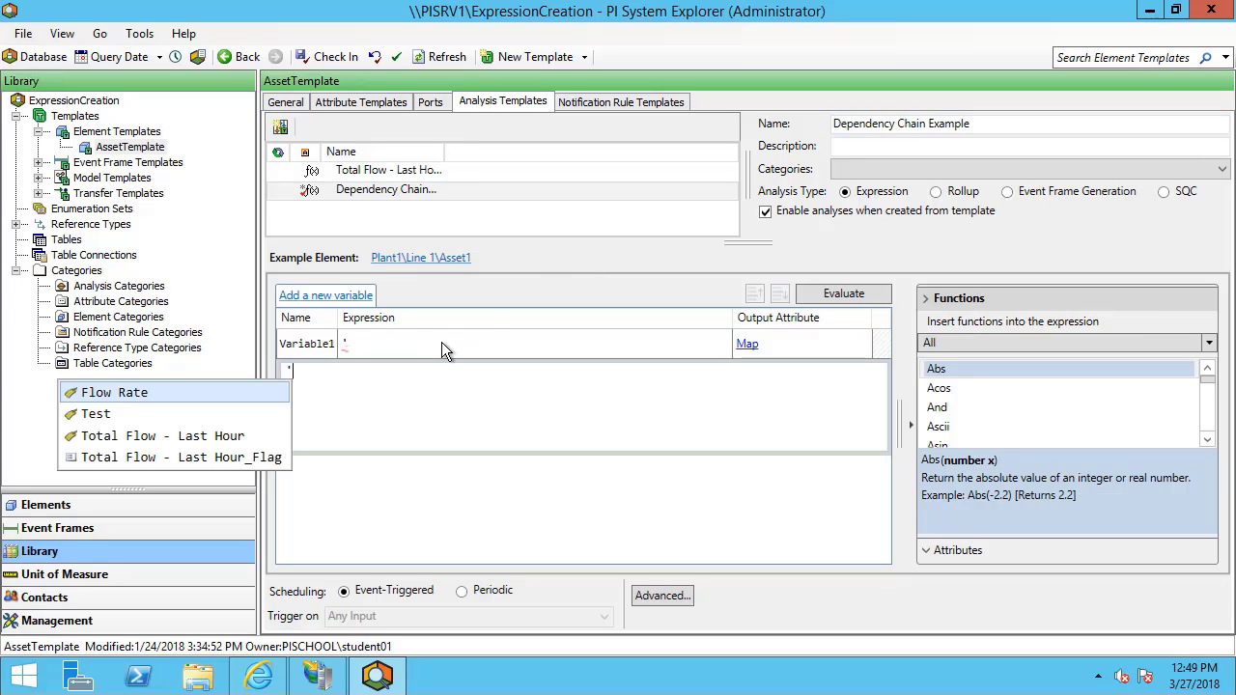
{"action": "key", "text": "Down"}
{"action": "key", "text": "Down"}
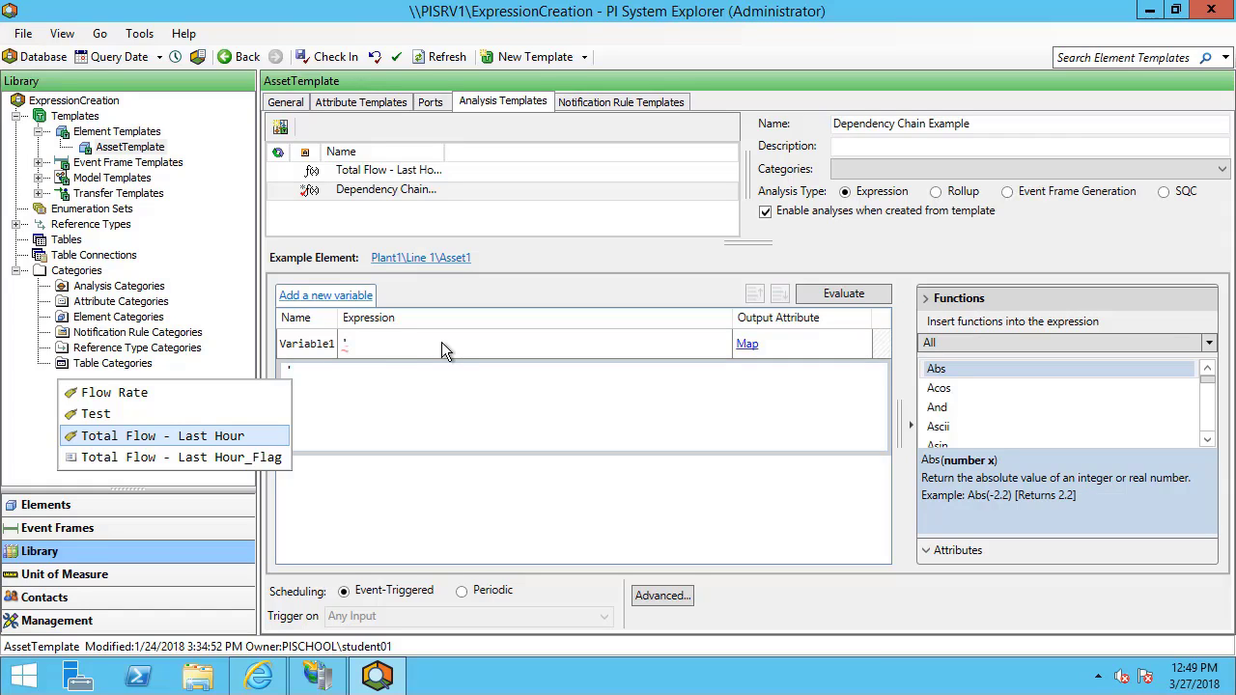
{"action": "key", "text": "Return"}
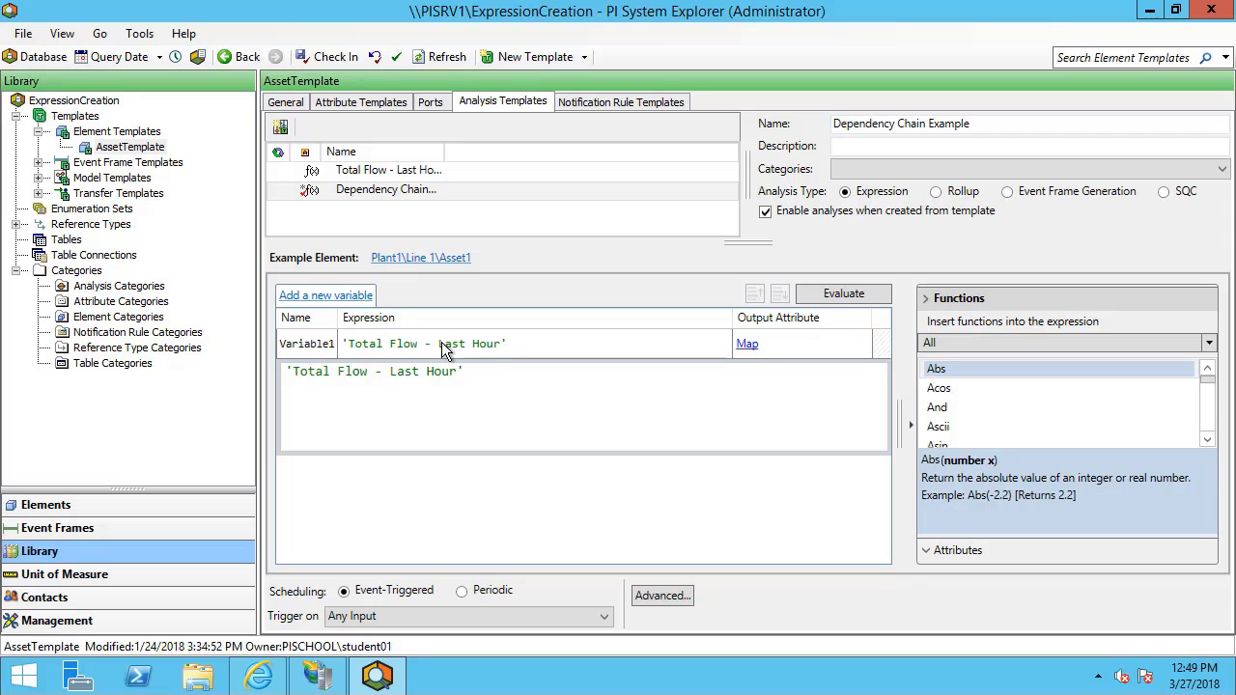
{"action": "type", "text": "*24"}
- Map Variable1 to a new output attribute template 'Rolling Day Predictive Flow Total'
{"action": "left_click", "coordinate": [747, 345]}
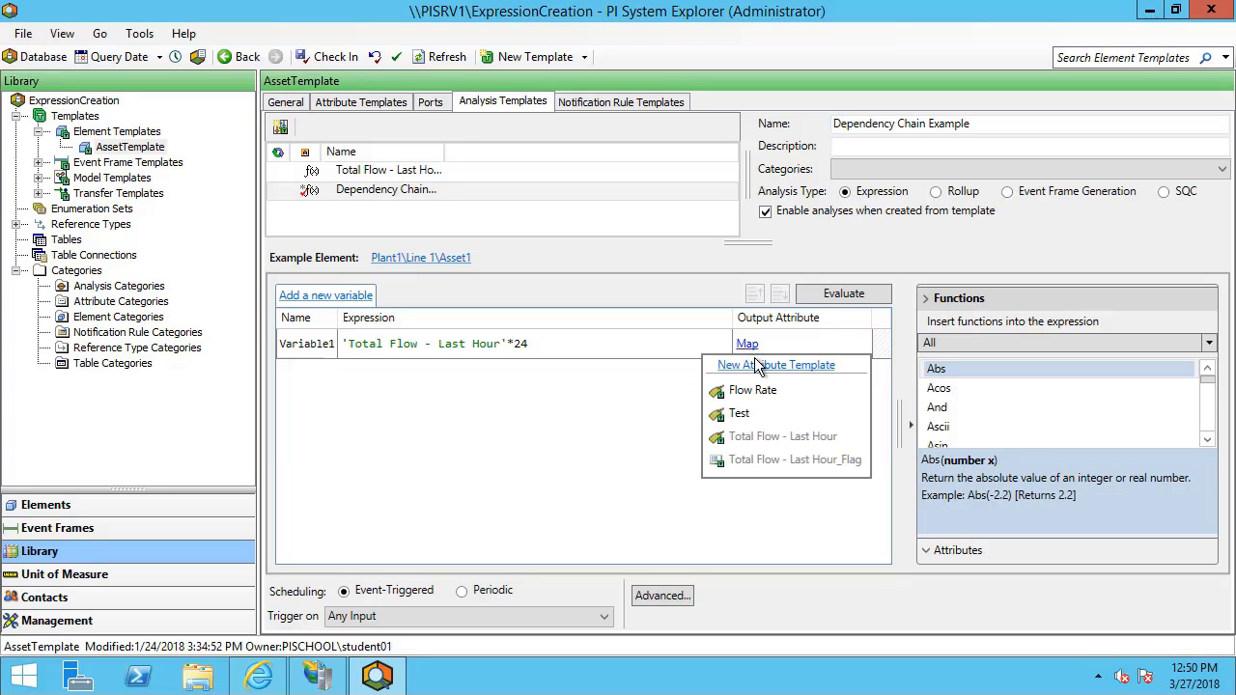
{"action": "left_click", "coordinate": [758, 373]}
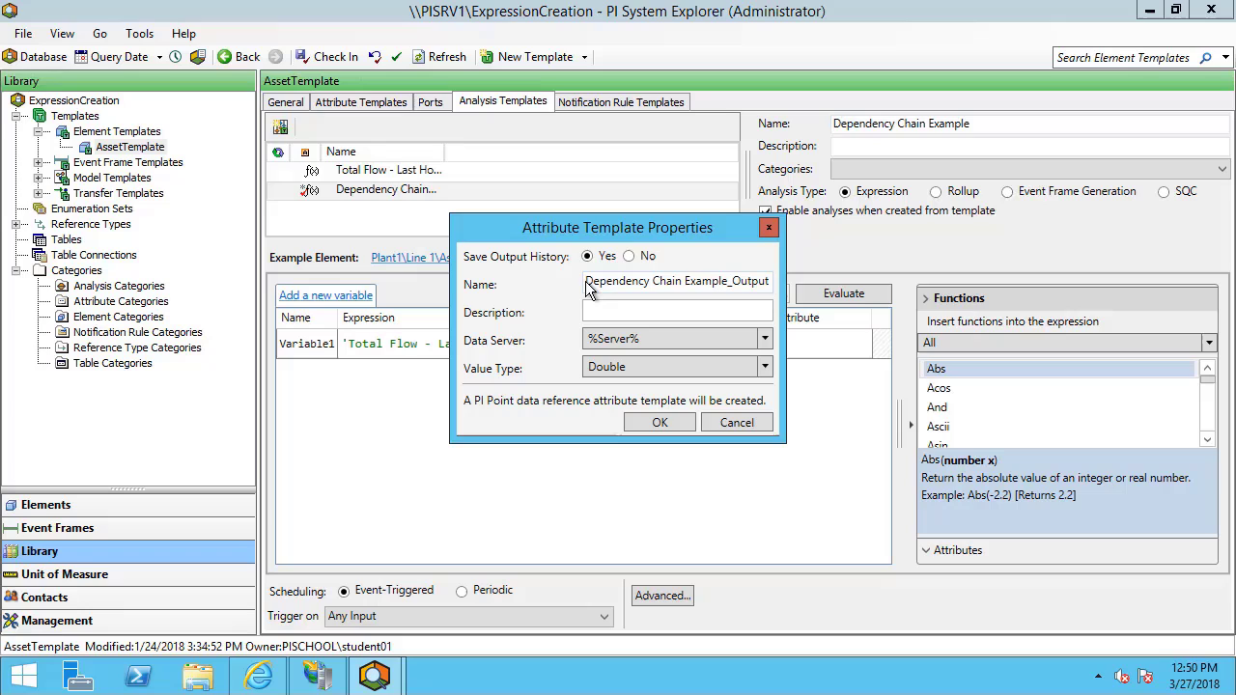
{"action": "left_click_drag", "start_coordinate": [595, 290], "coordinate": [816, 282]}
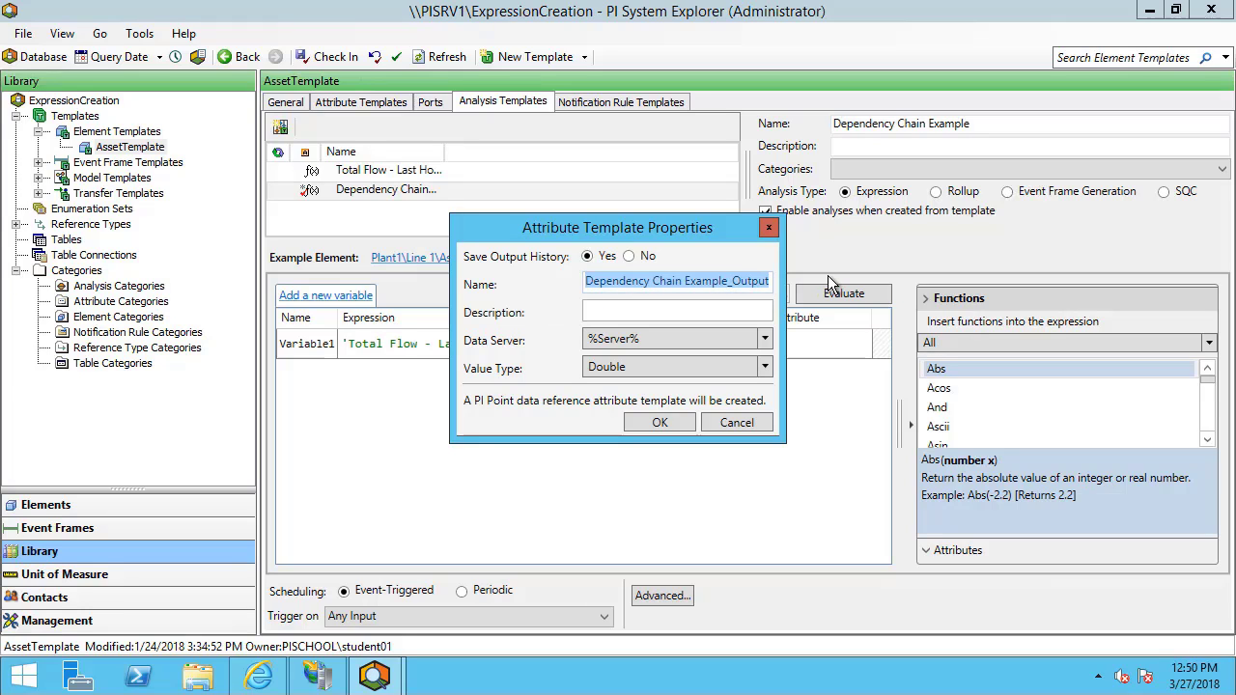
{"action": "type", "text": "Rolling"}
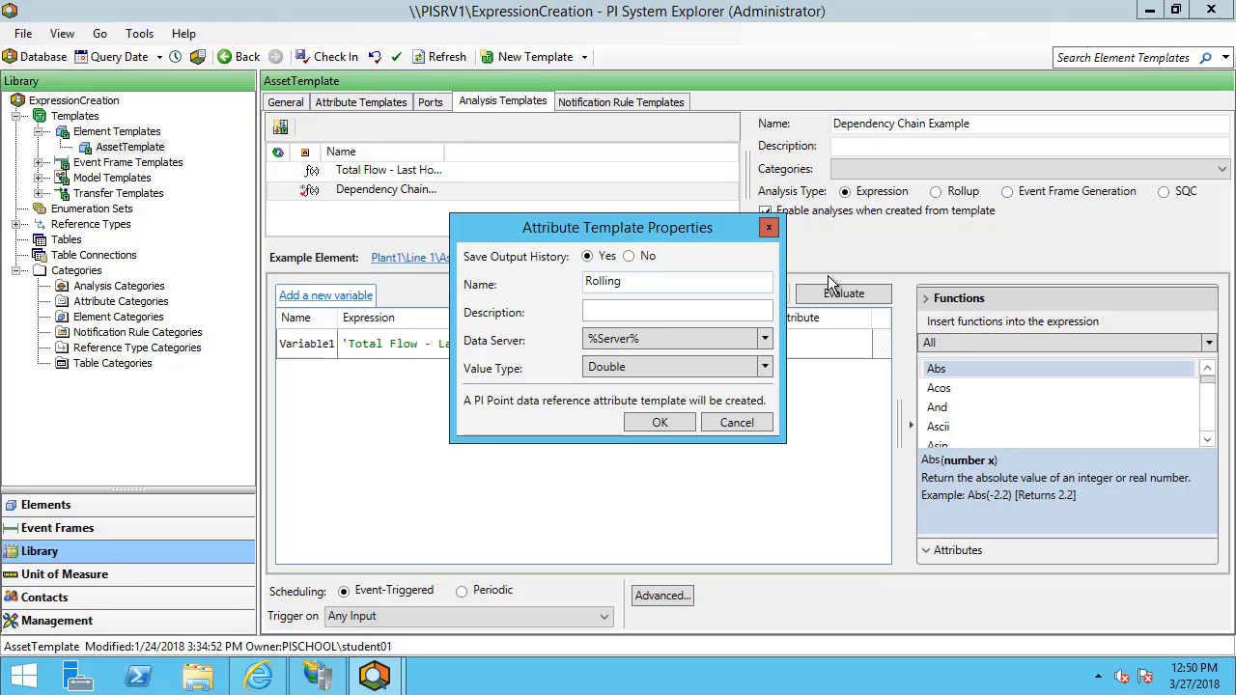
{"action": "type", "text": " Day Predictive Flow Total"}
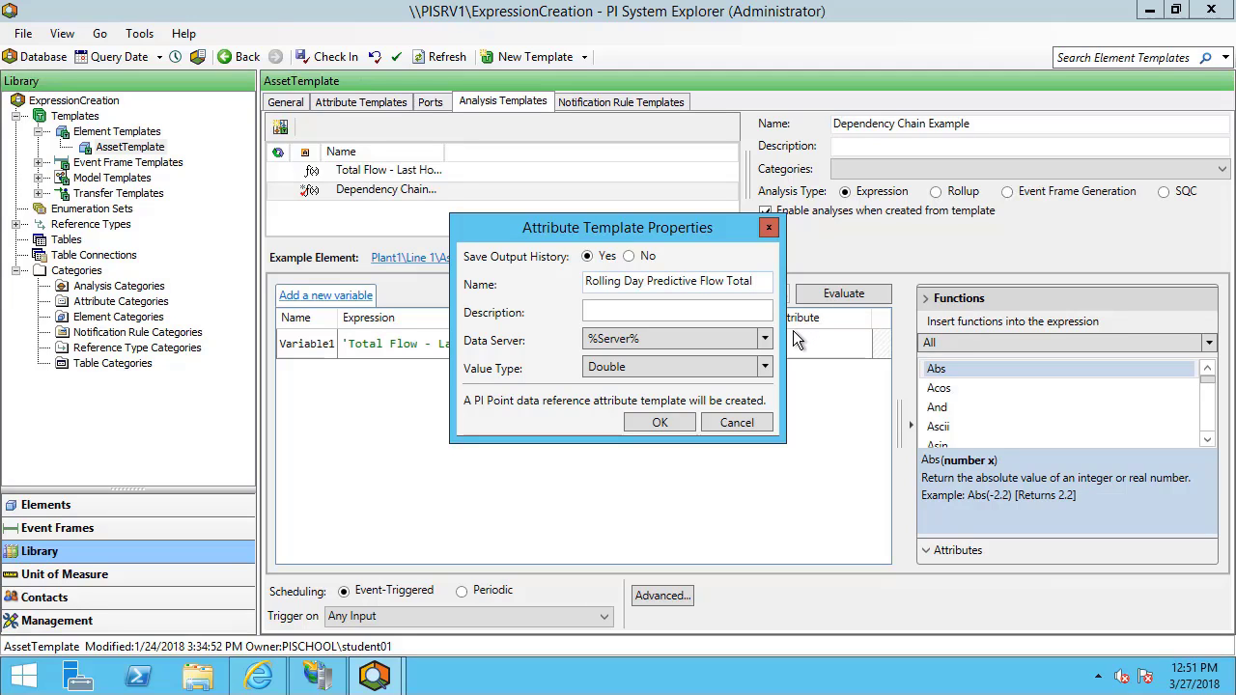
{"action": "left_click", "coordinate": [660, 422]}
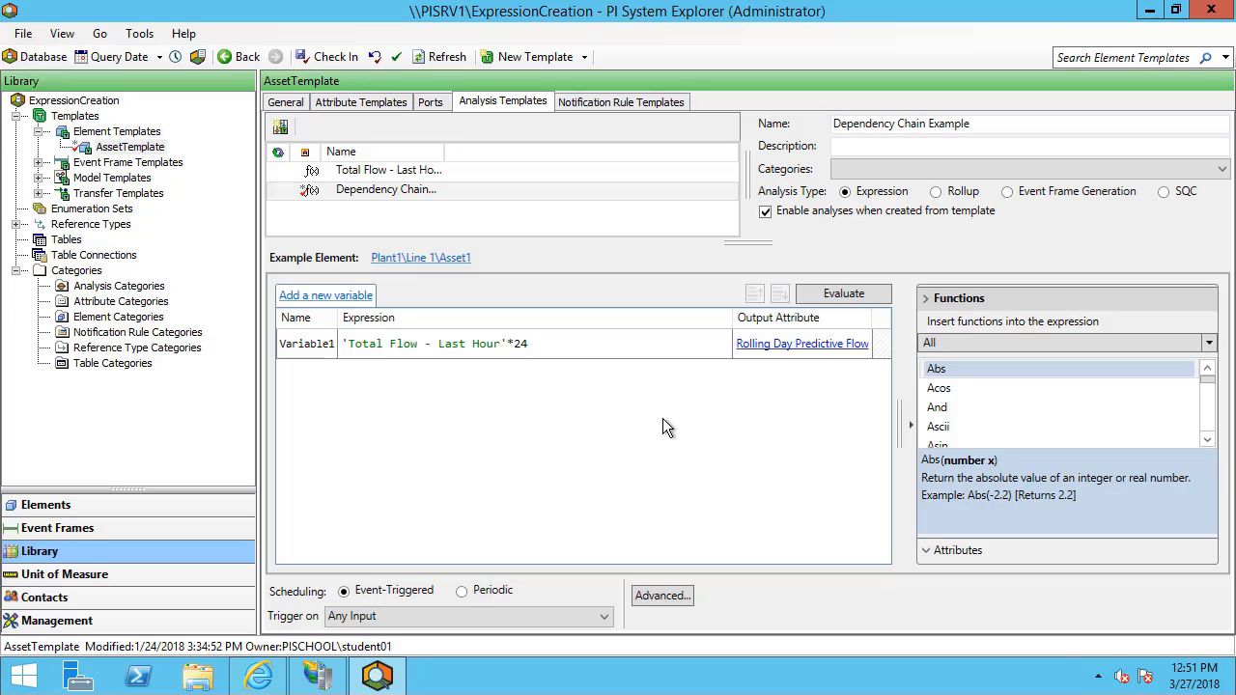
- Timestamp the output at trigger time *+1d and evaluate, getting 41068 and 41246
{"action": "left_click", "coordinate": [658, 598]}
{"action": "left_click", "coordinate": [318, 318]}
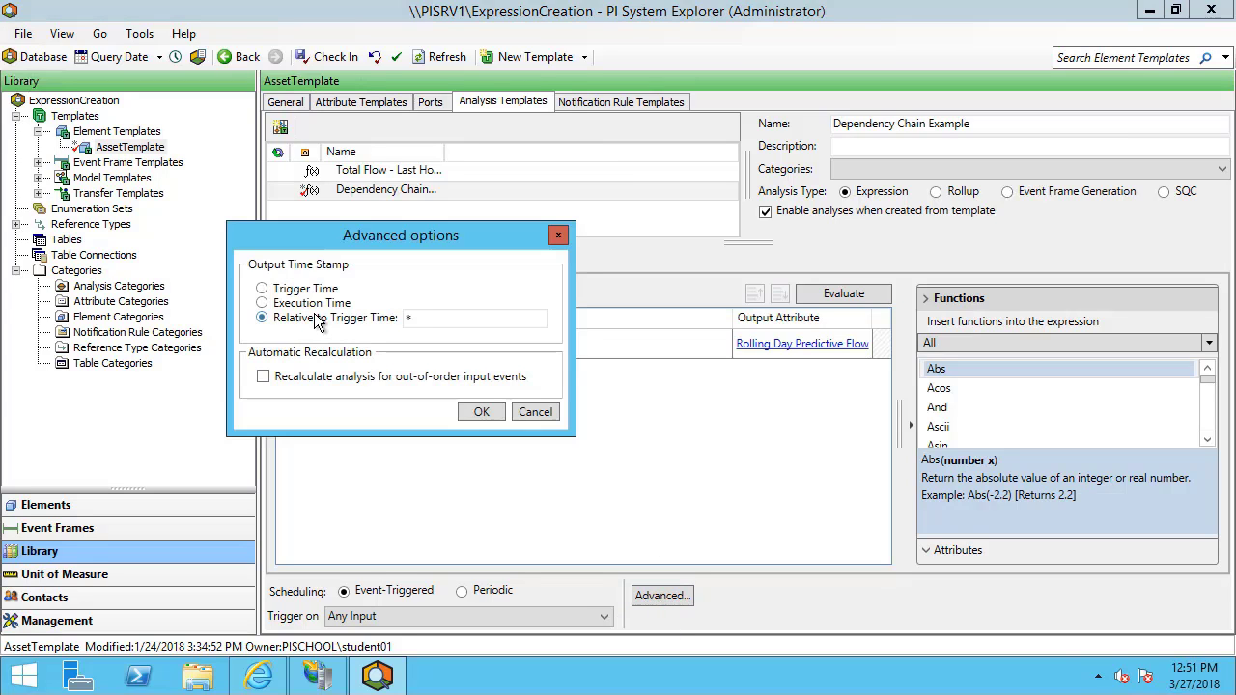
{"action": "left_click", "coordinate": [432, 321]}
{"action": "type", "text": "+1"}
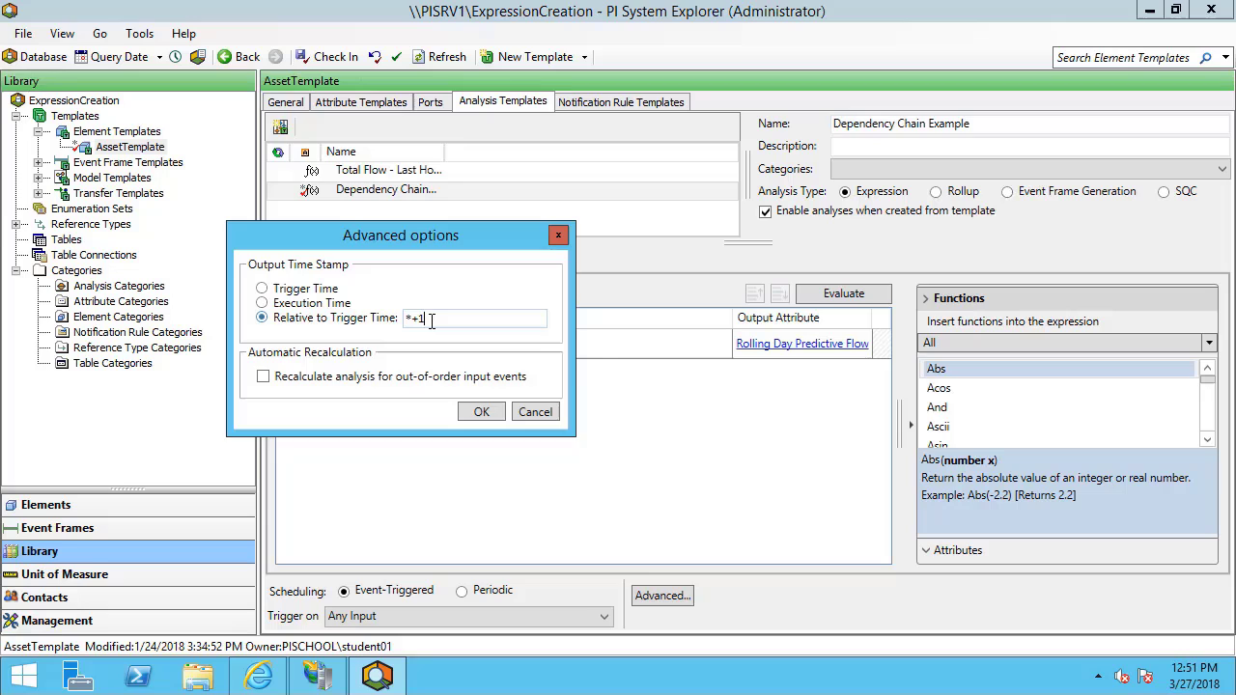
{"action": "type", "text": "d"}
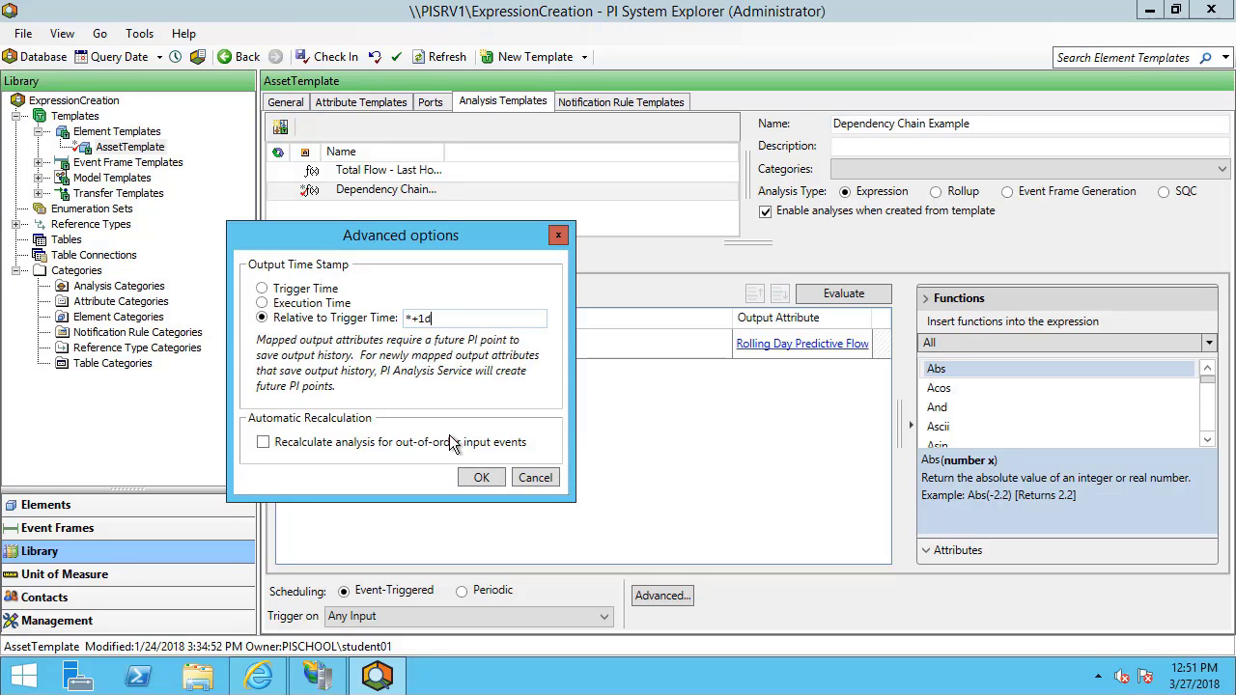
{"action": "left_click", "coordinate": [480, 477]}
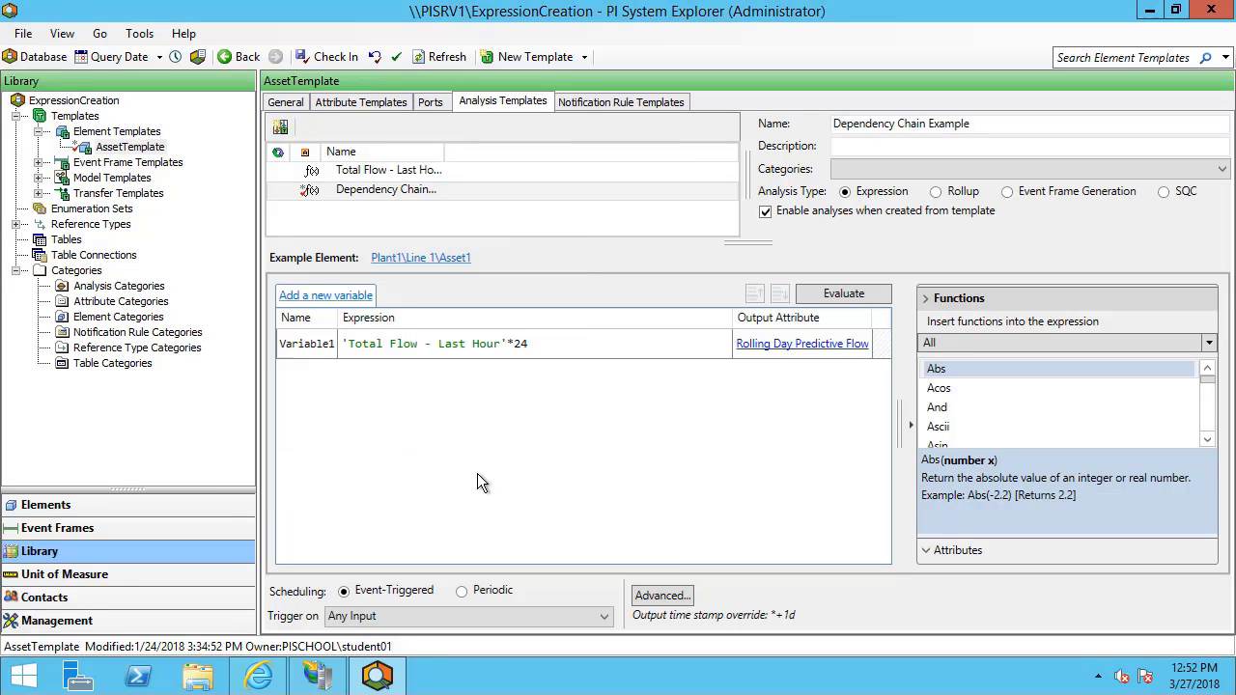
{"action": "left_click", "coordinate": [855, 302]}
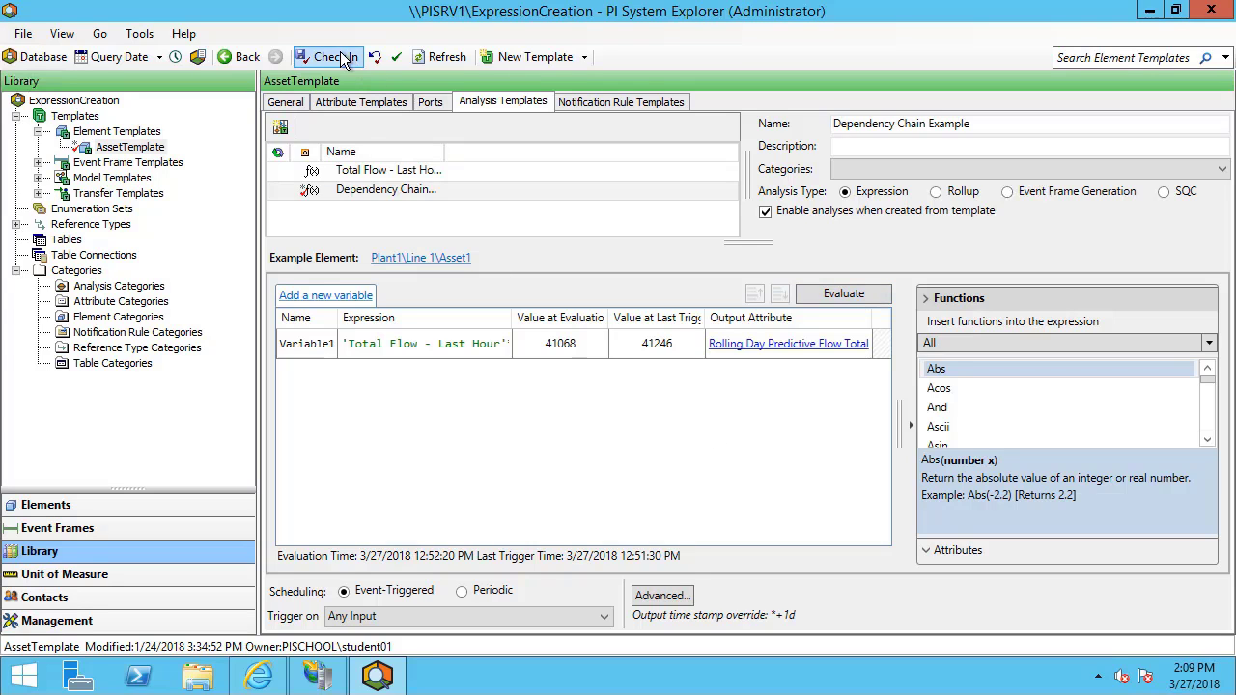
- Check in the Dependency Chain Example template and view the five analyses under Management
{"action": "left_click", "coordinate": [333, 56]}
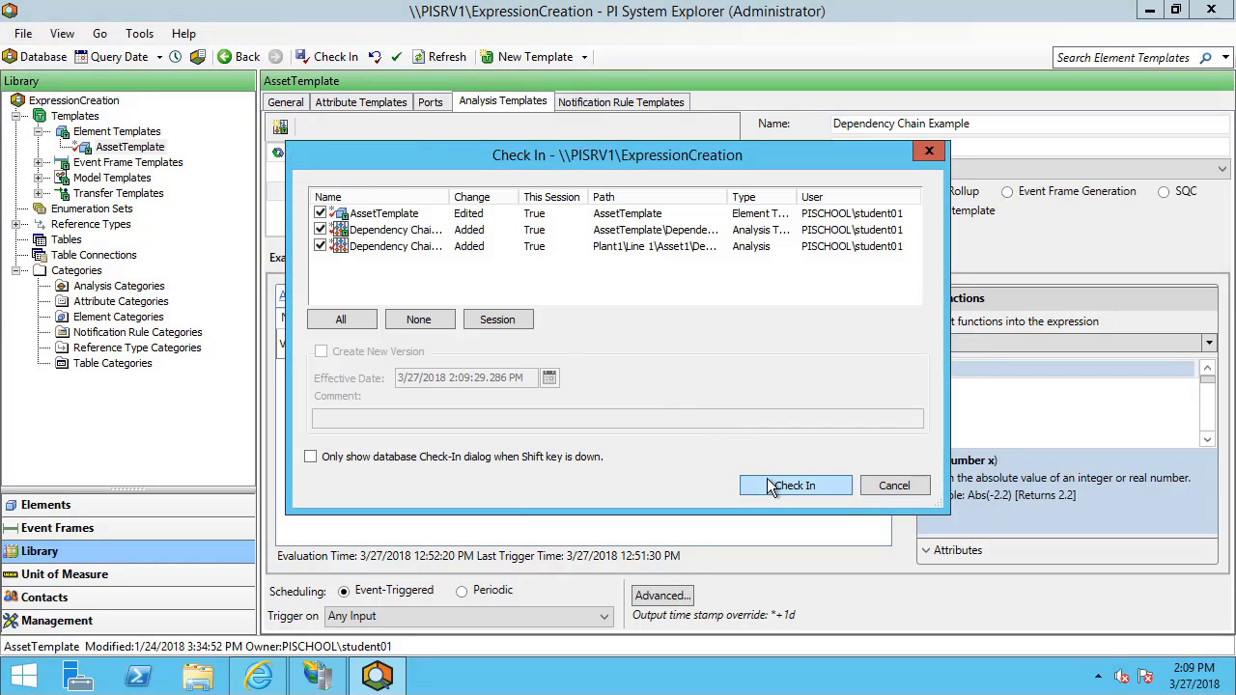
{"action": "left_click", "coordinate": [767, 477]}
{"action": "left_click", "coordinate": [122, 623]}
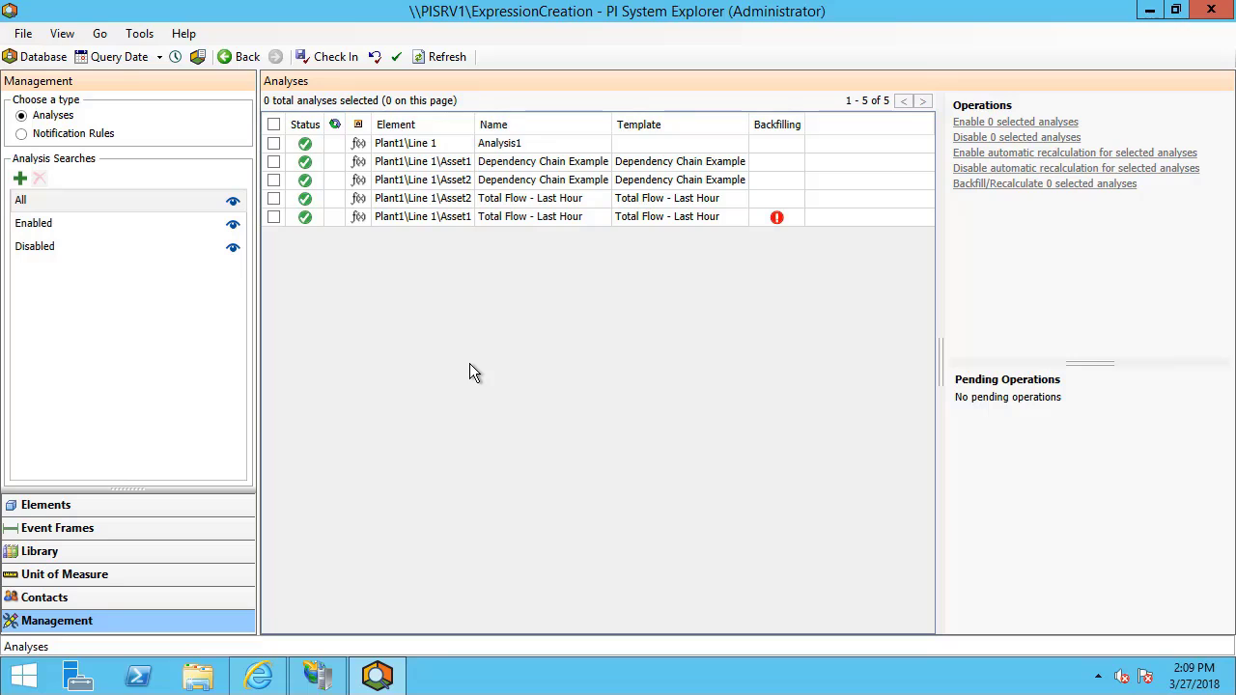
- Queue a *-1d to * gap-filling backfill of Asset2's Total Flow - Last Hour and Dependency Chain Example analyses
{"action": "left_click", "coordinate": [271, 200]}
{"action": "left_click", "coordinate": [272, 199]}
{"action": "left_click", "coordinate": [273, 181]}
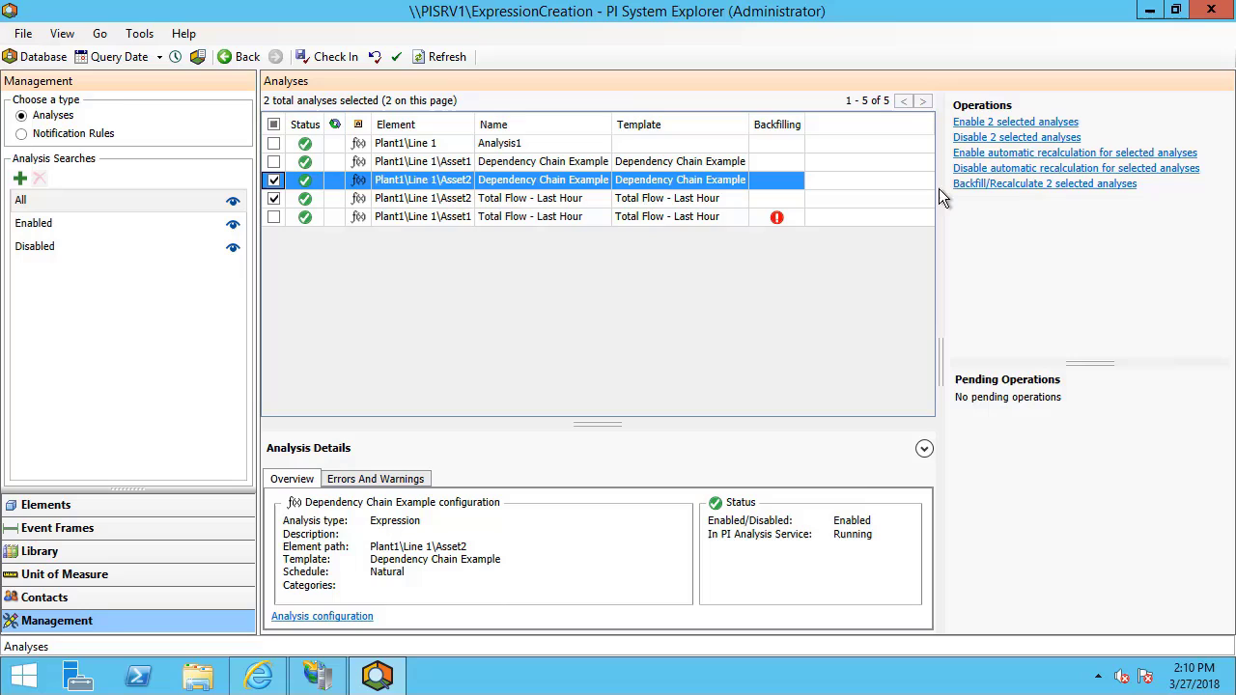
{"action": "left_click", "coordinate": [1009, 185]}
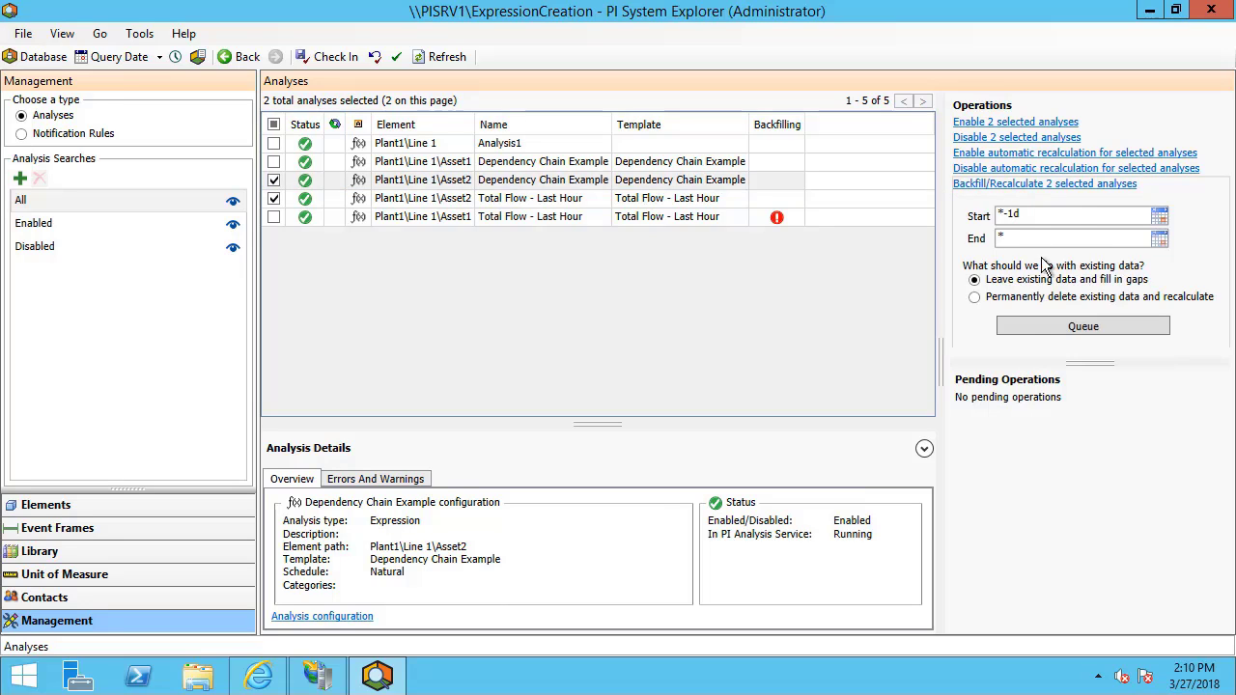
{"action": "left_click", "coordinate": [1046, 327]}
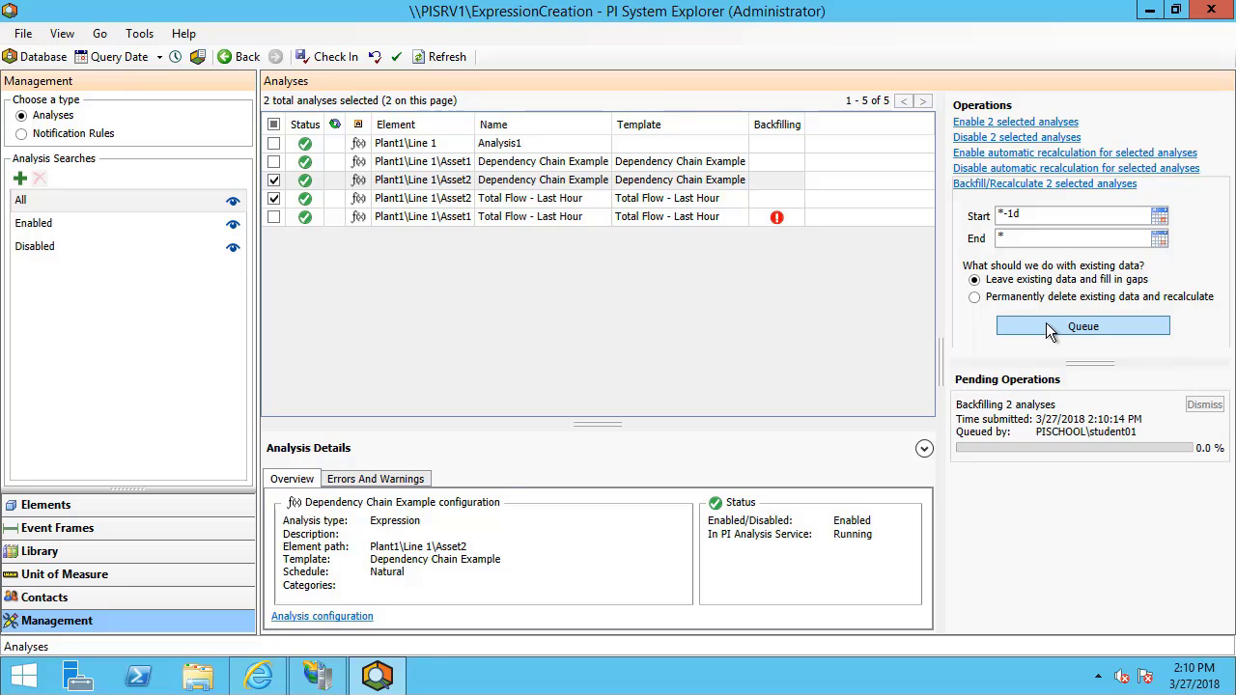